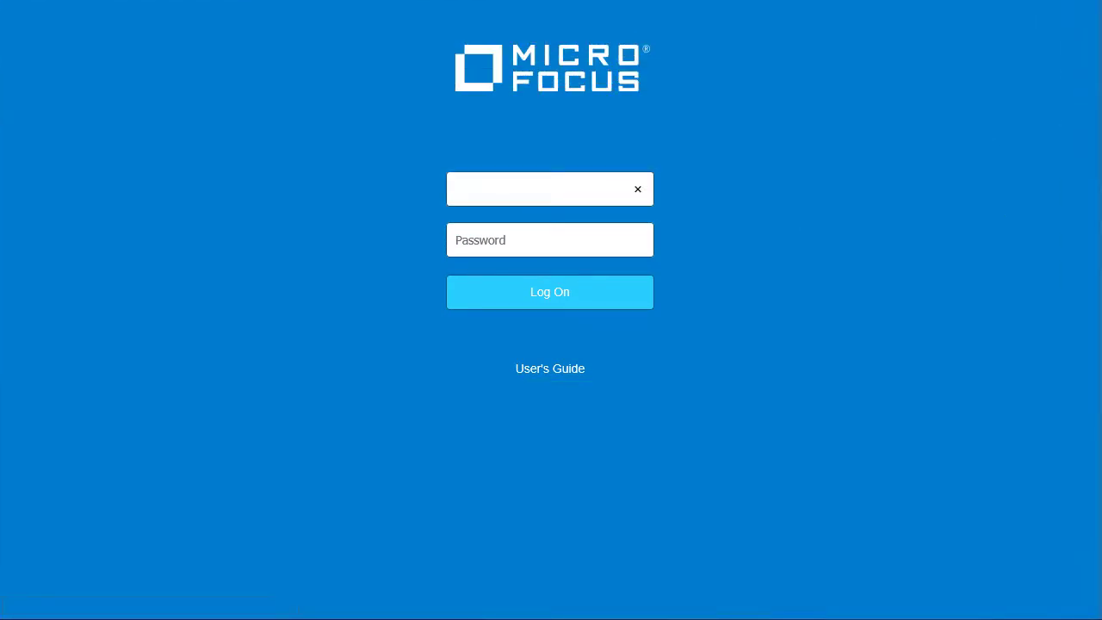
# - Log on to Work Center as 'admin' and switch to the Application Administrator portal
pyautogui.write('admin')
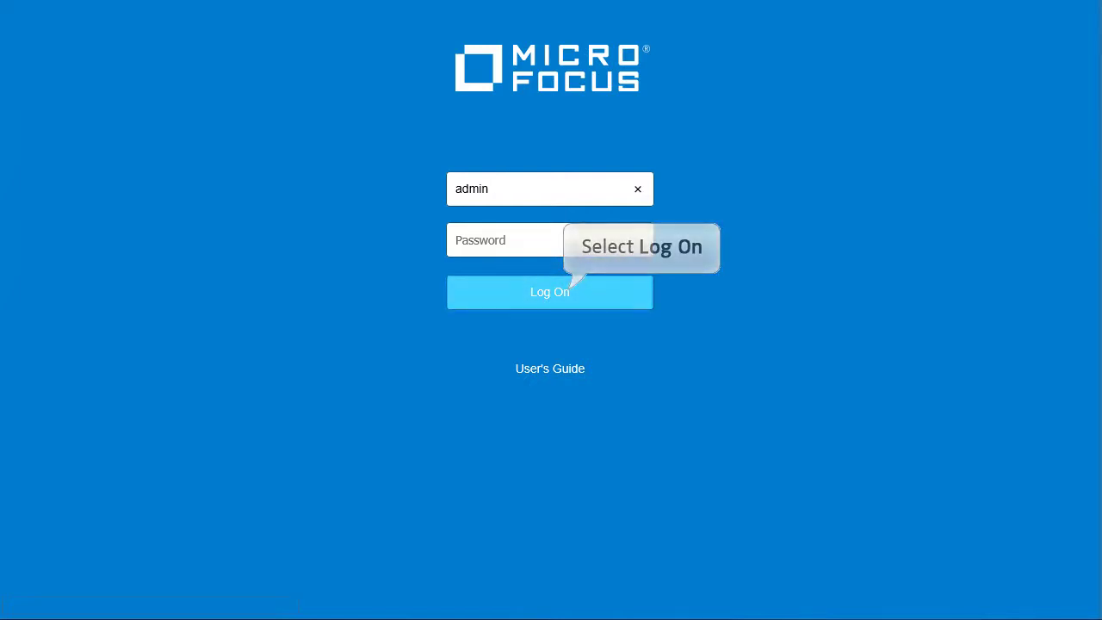
pyautogui.click(550, 292)
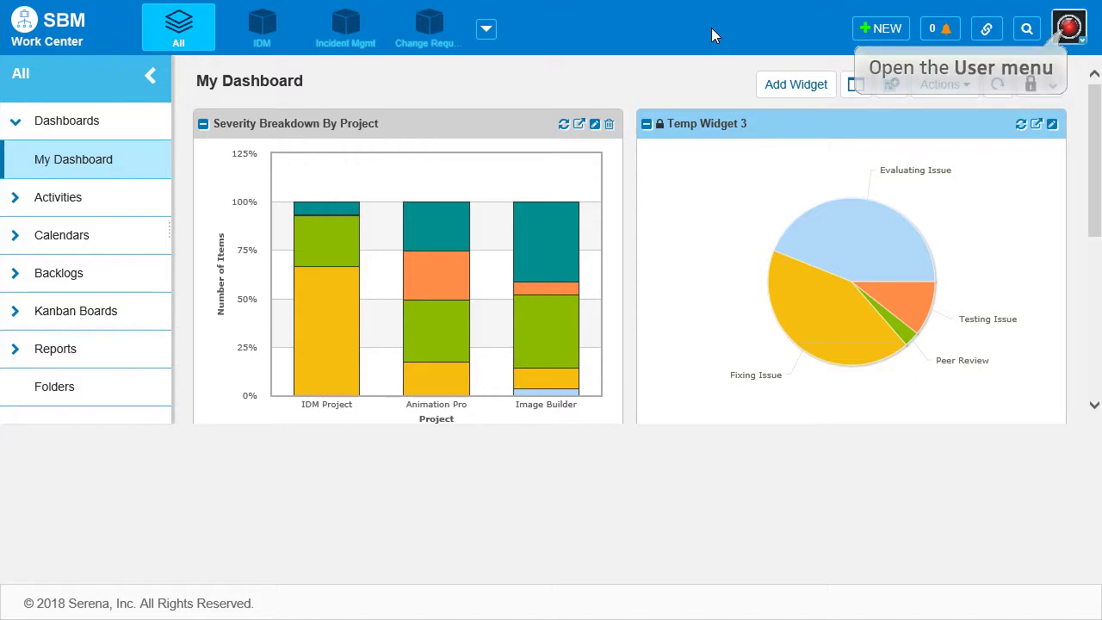
pyautogui.click(1069, 28)
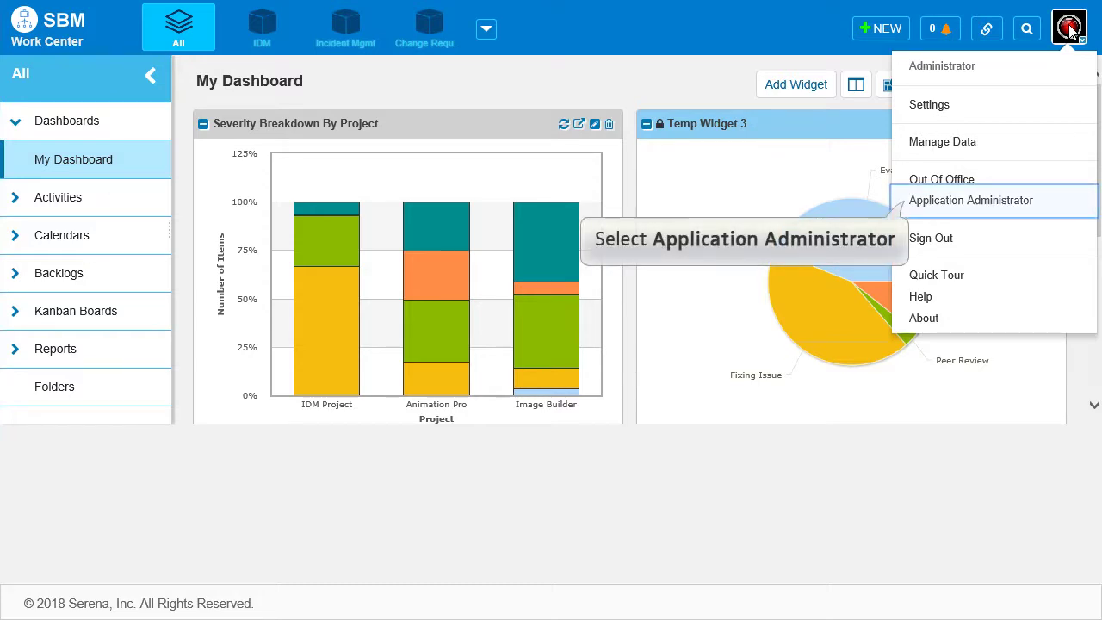
pyautogui.click(971, 200)
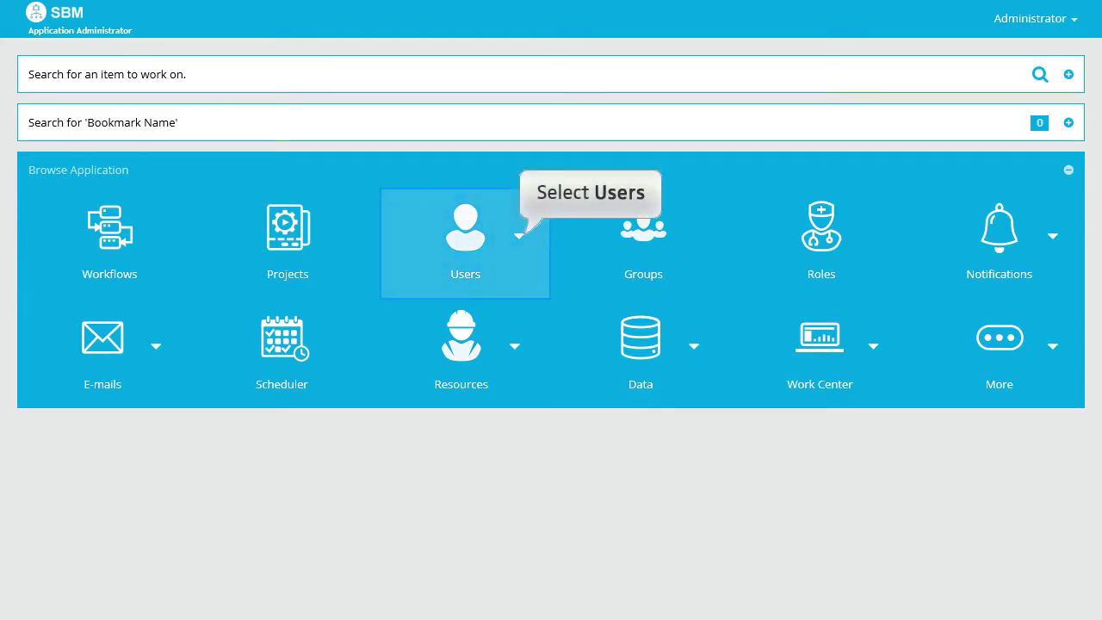
pyautogui.moveTo(466, 243)
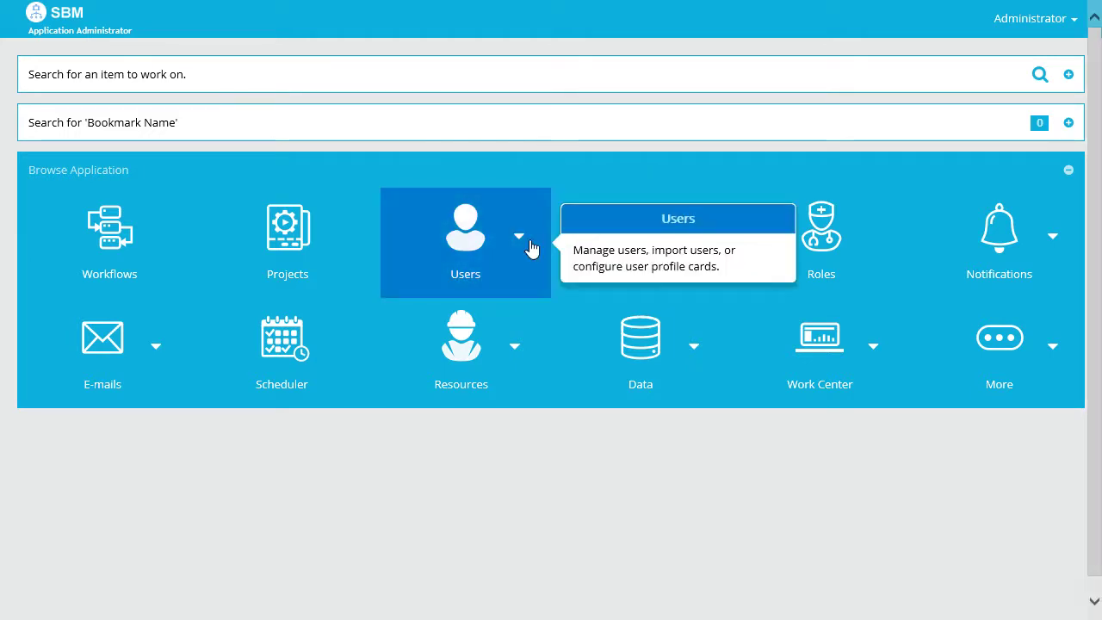
# - Expand the Users tile to list Users, Import Users and User Profile Card
pyautogui.click(529, 243)
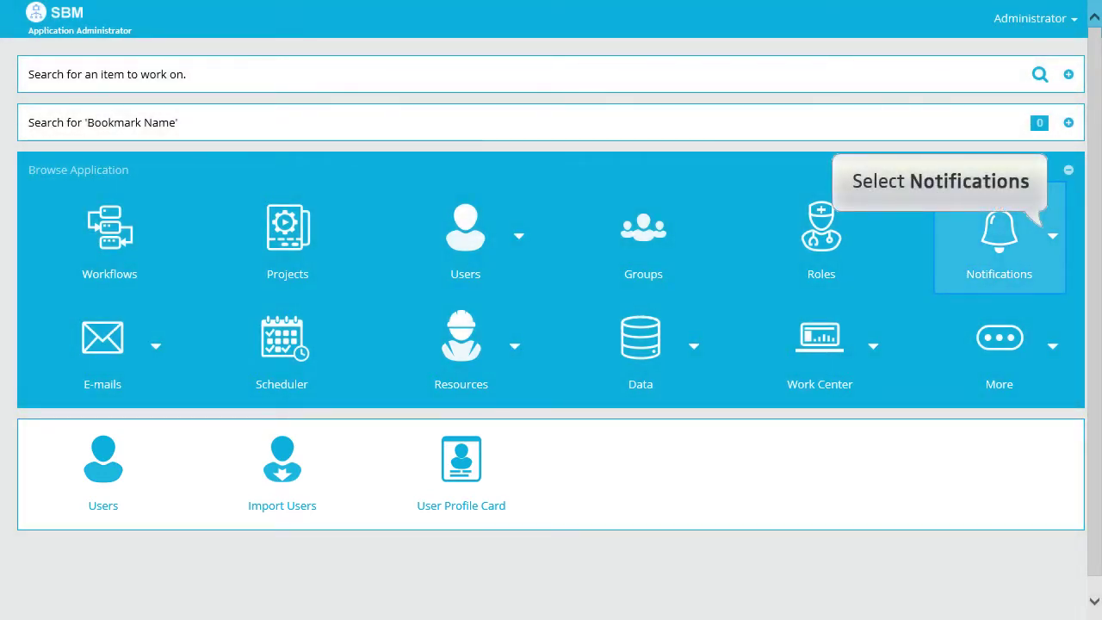
# - Expand the Notifications tile, then the Data tile showing Manage Data, Import Data and Record Locks
pyautogui.click(1052, 244)
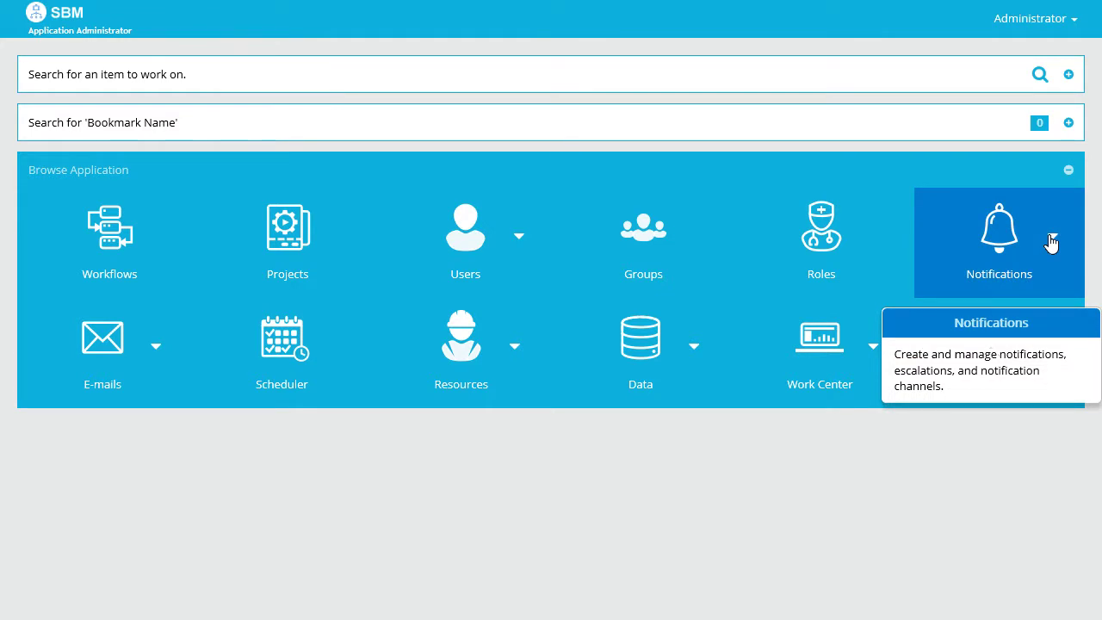
pyautogui.click(1052, 242)
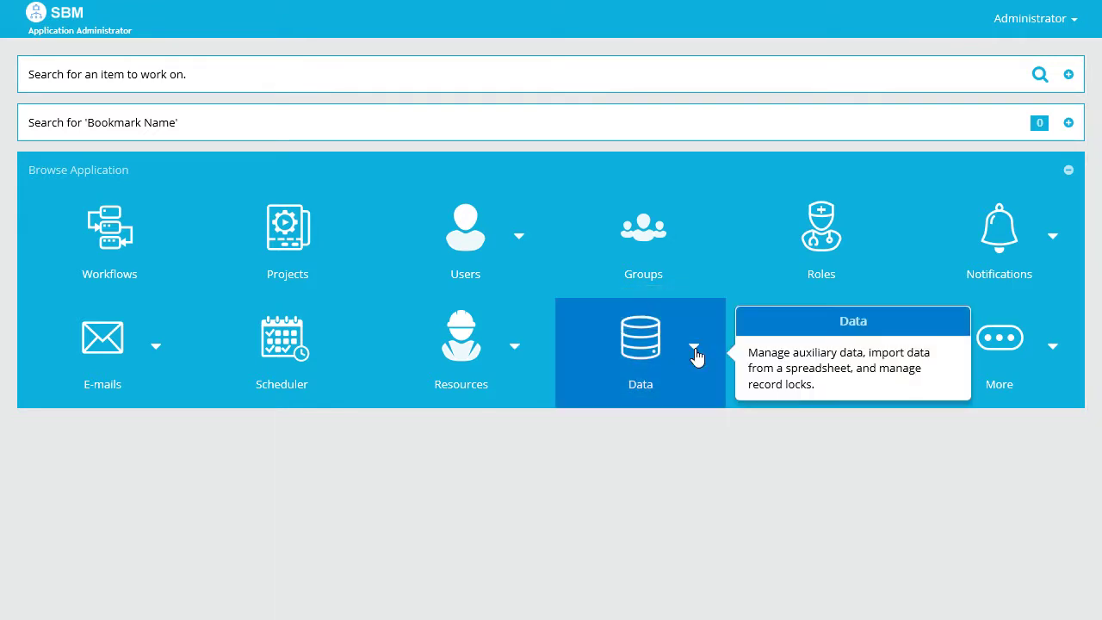
pyautogui.click(694, 348)
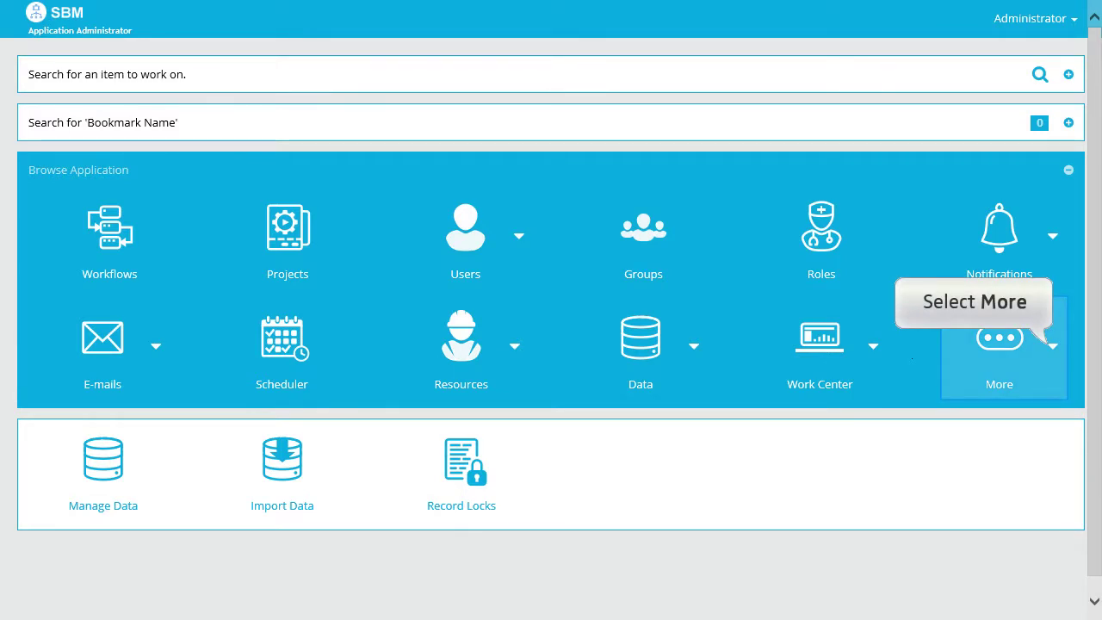
# - Expand the More tile, then the Work Center tile listing Work Center Settings and Application Groups
pyautogui.click(1053, 351)
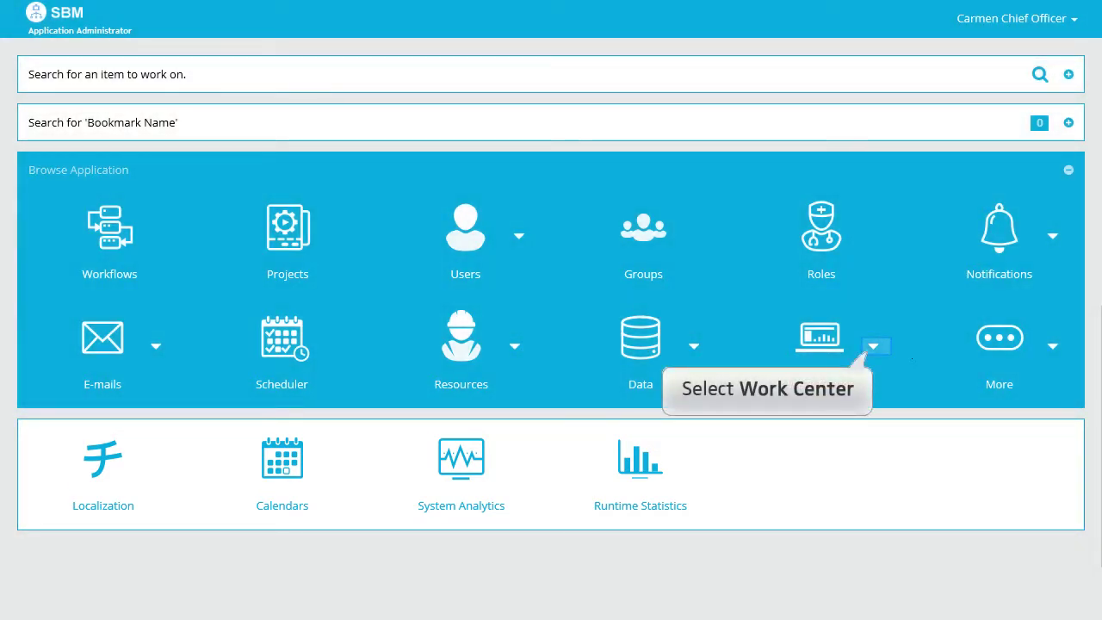
pyautogui.click(875, 347)
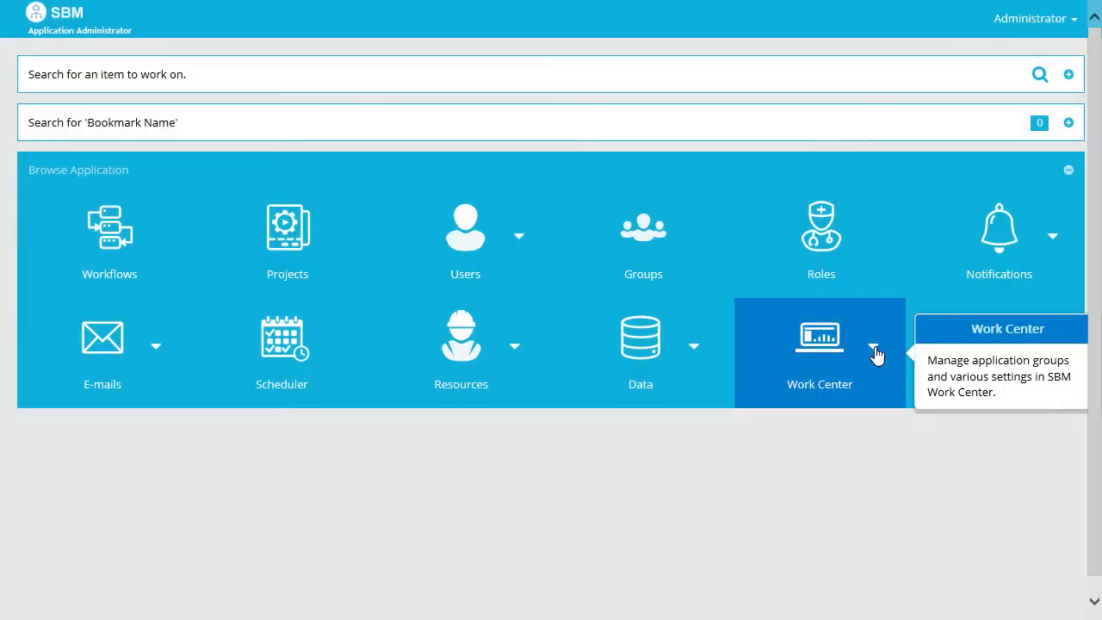
pyautogui.click(875, 349)
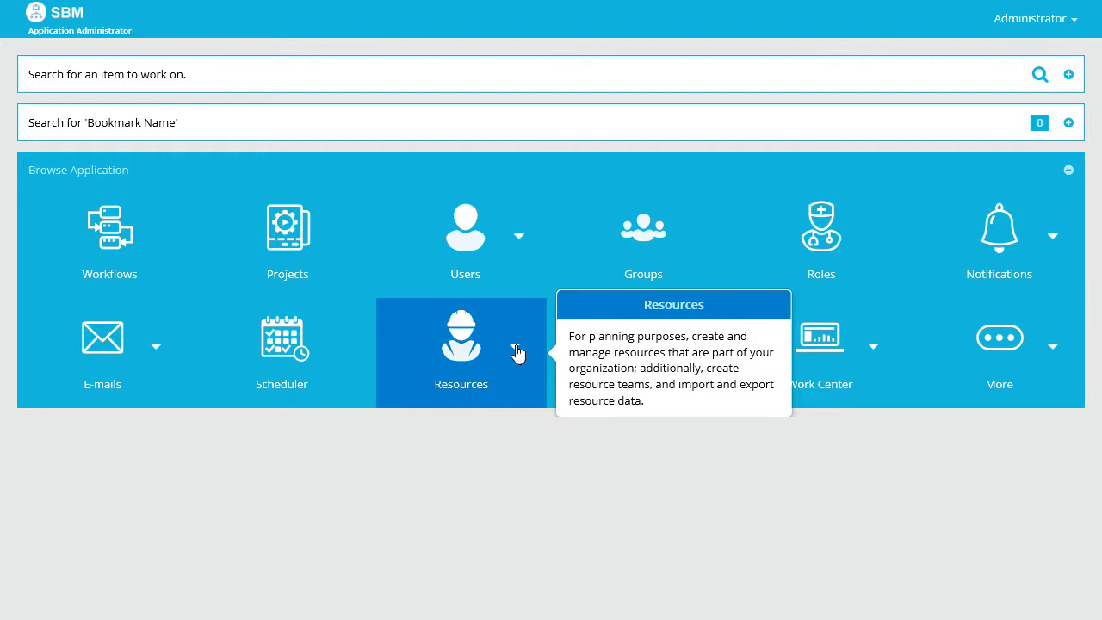
# - Expand the Resources tile to show its options
pyautogui.click(515, 348)
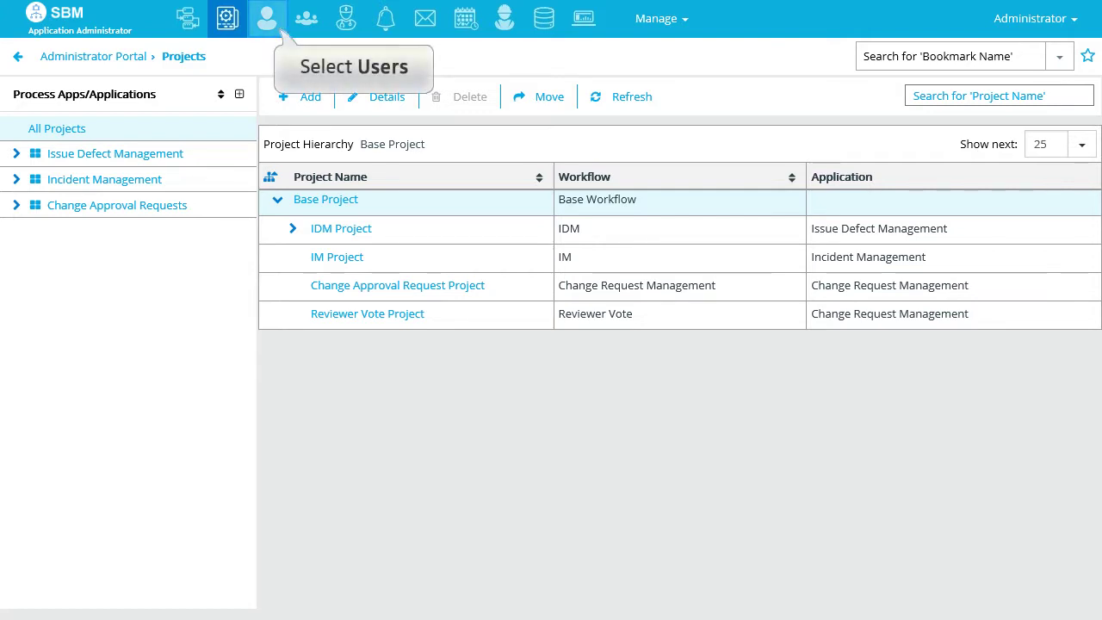
# - Open the users list from the top bar
pyautogui.click(272, 12)
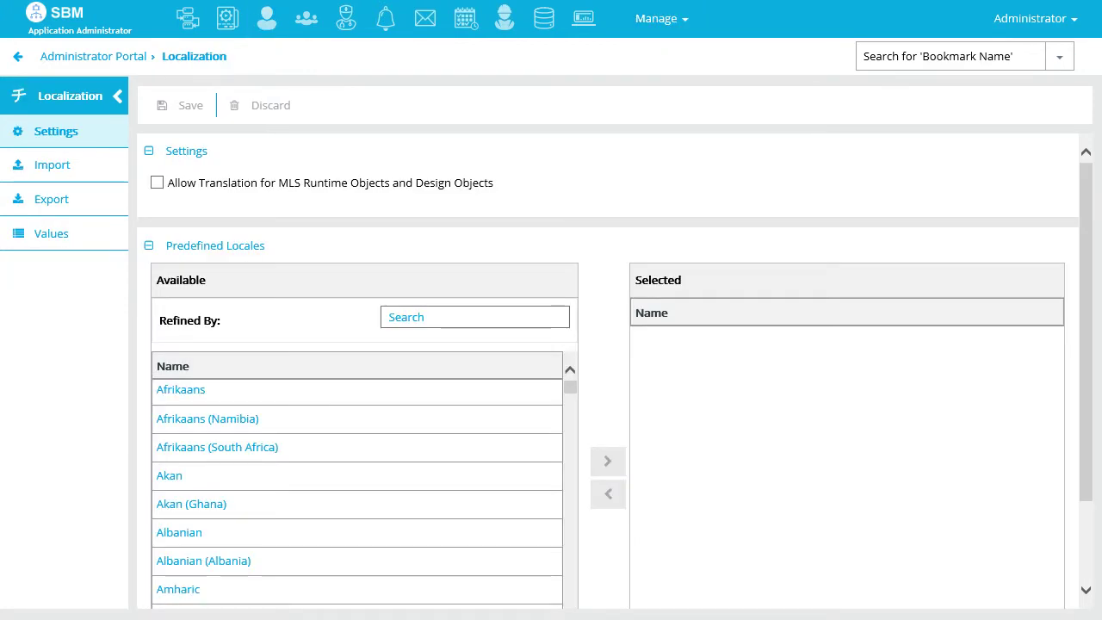
# - Exit Application Administrator from the Administrator user menu, returning to the logon screen
pyautogui.click(1042, 26)
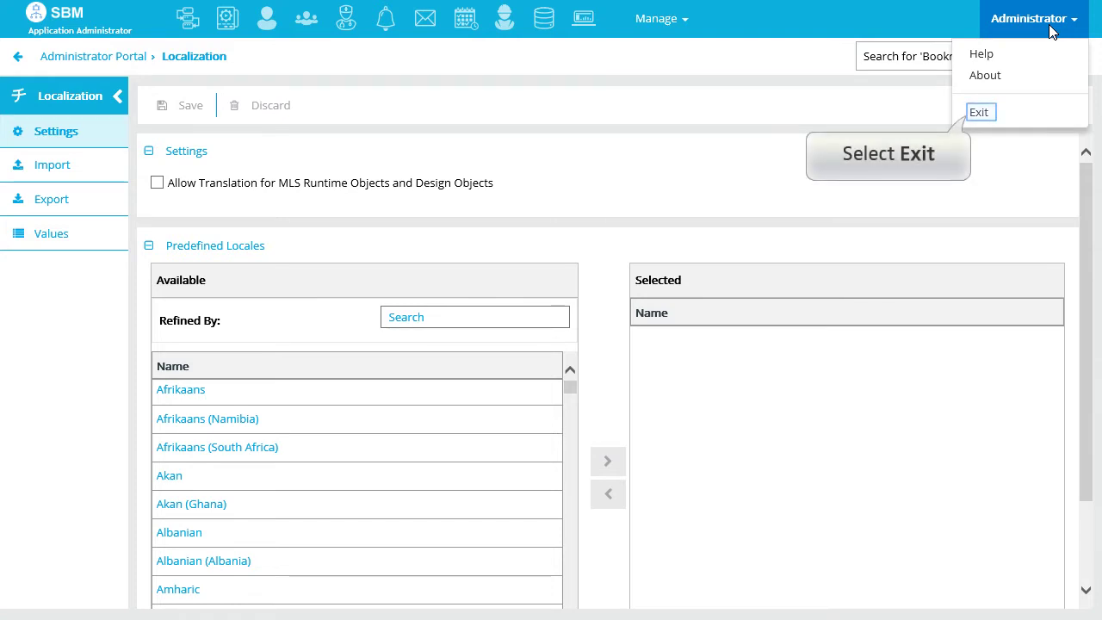
pyautogui.click(980, 112)
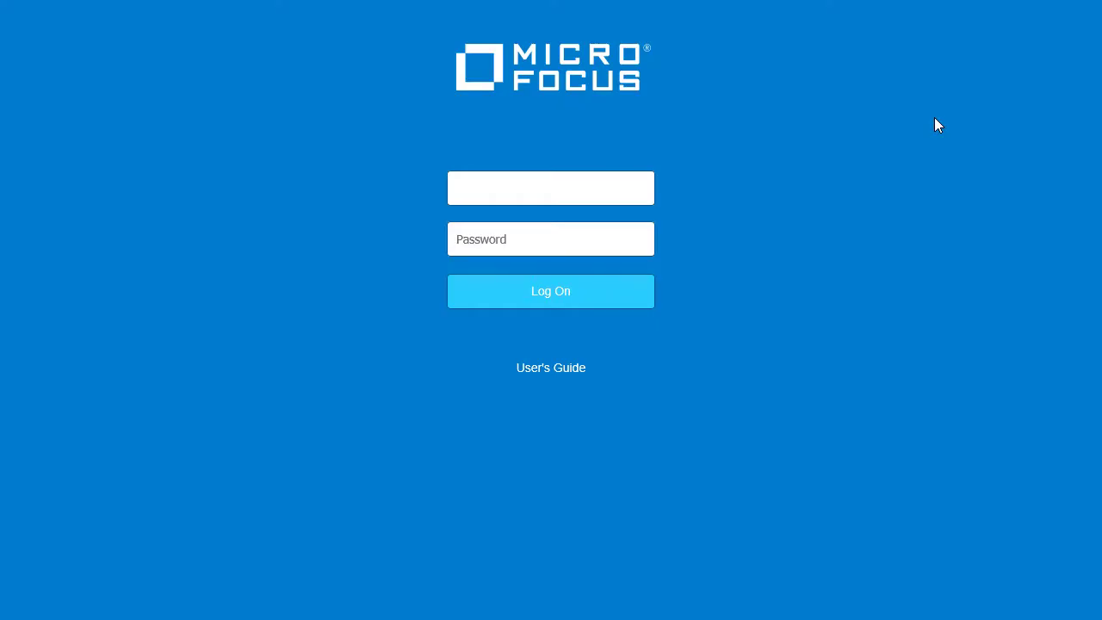